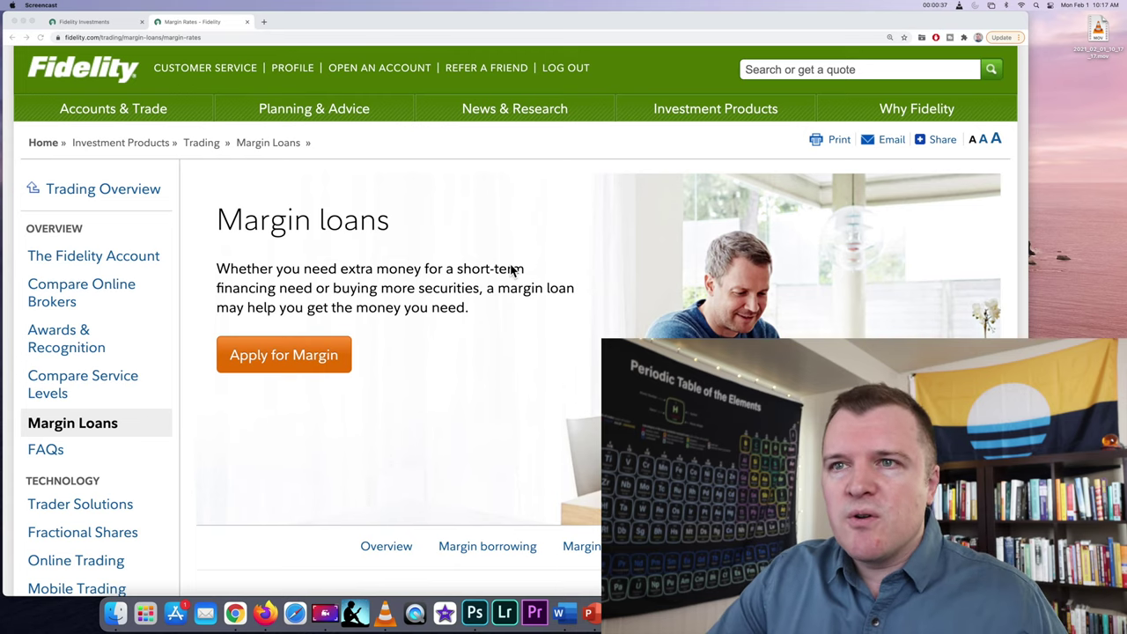
Scroll down through the margin rates table.
scroll(512, 271, down, 5)
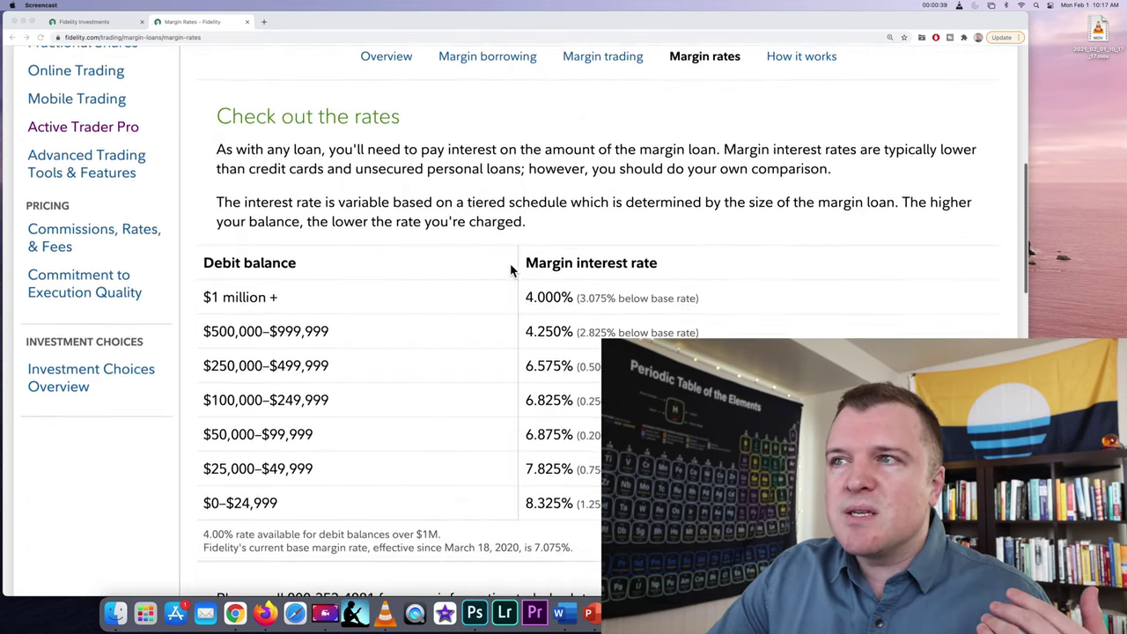
scroll(512, 270, down, 1)
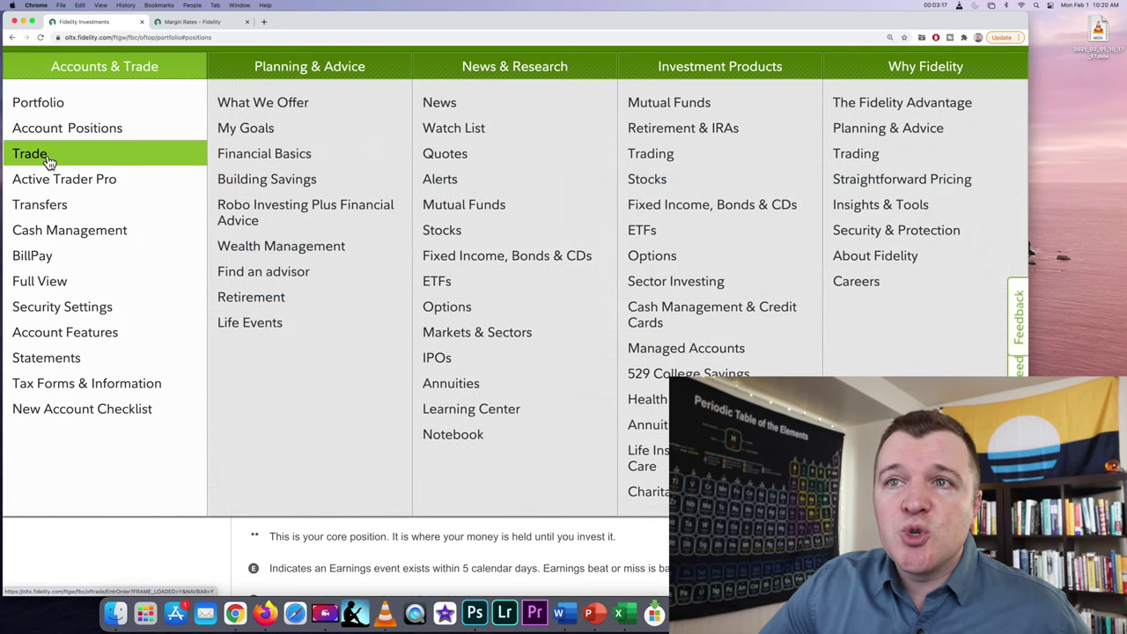
Fill a trade ticket for GameStop (GME): Sell Short, 1 share, Market order.
click(49, 160)
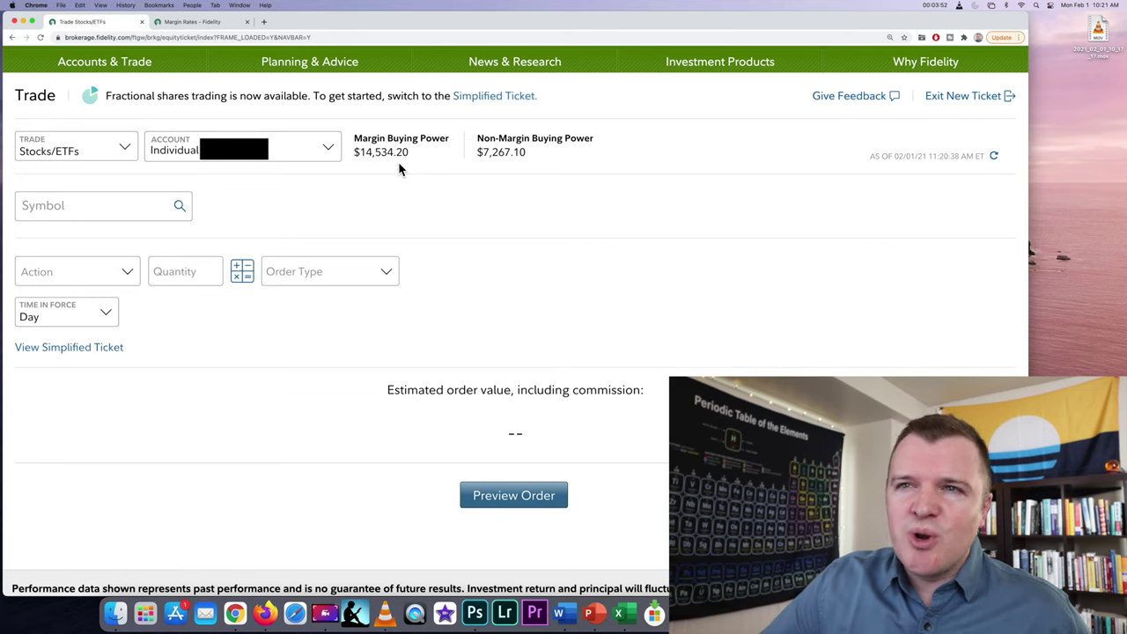
click(114, 217)
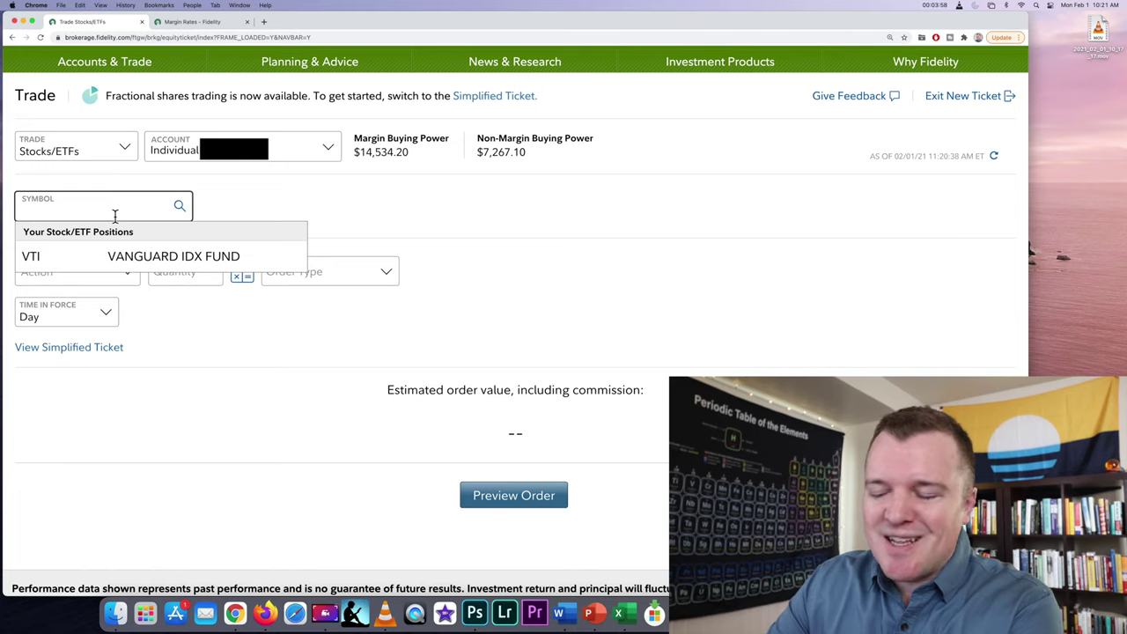
text(GME)
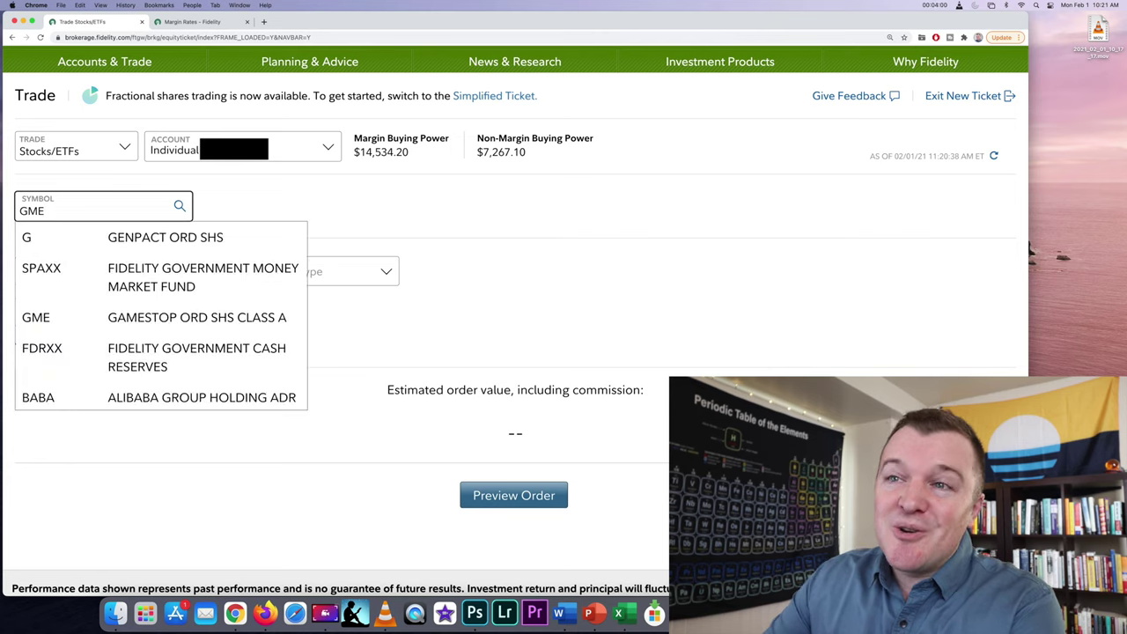
click(138, 235)
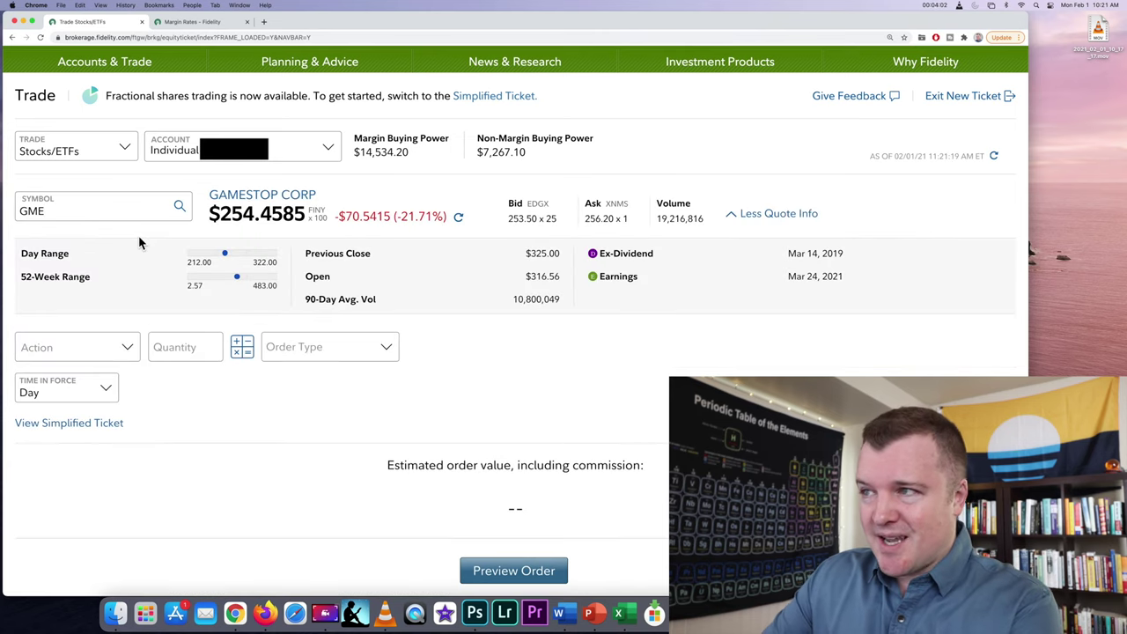
click(118, 345)
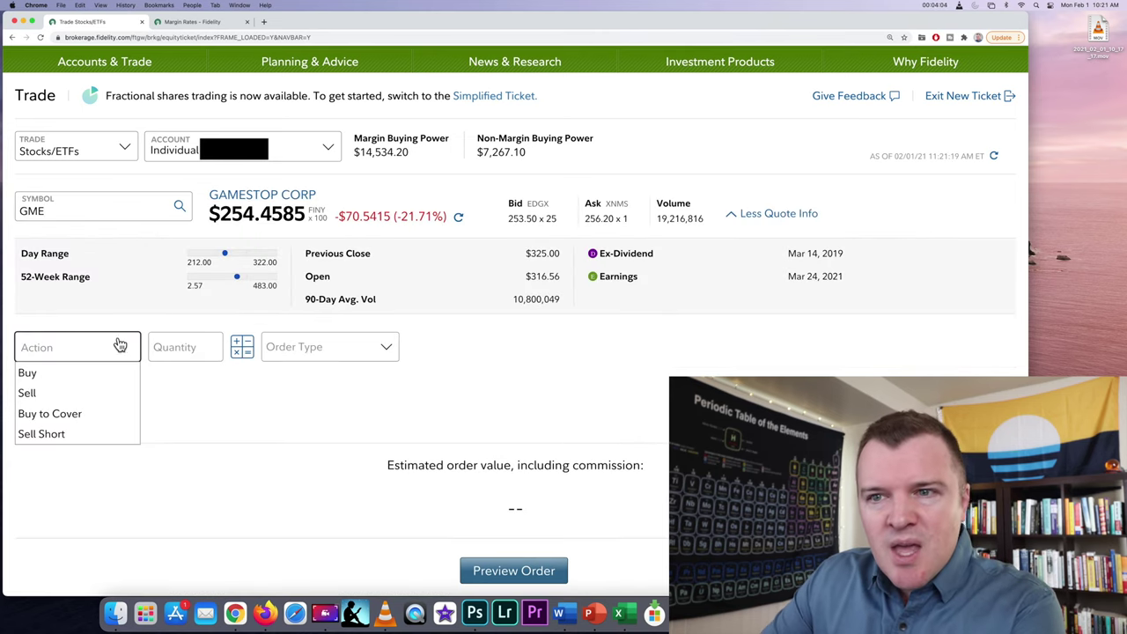
click(86, 440)
click(185, 353)
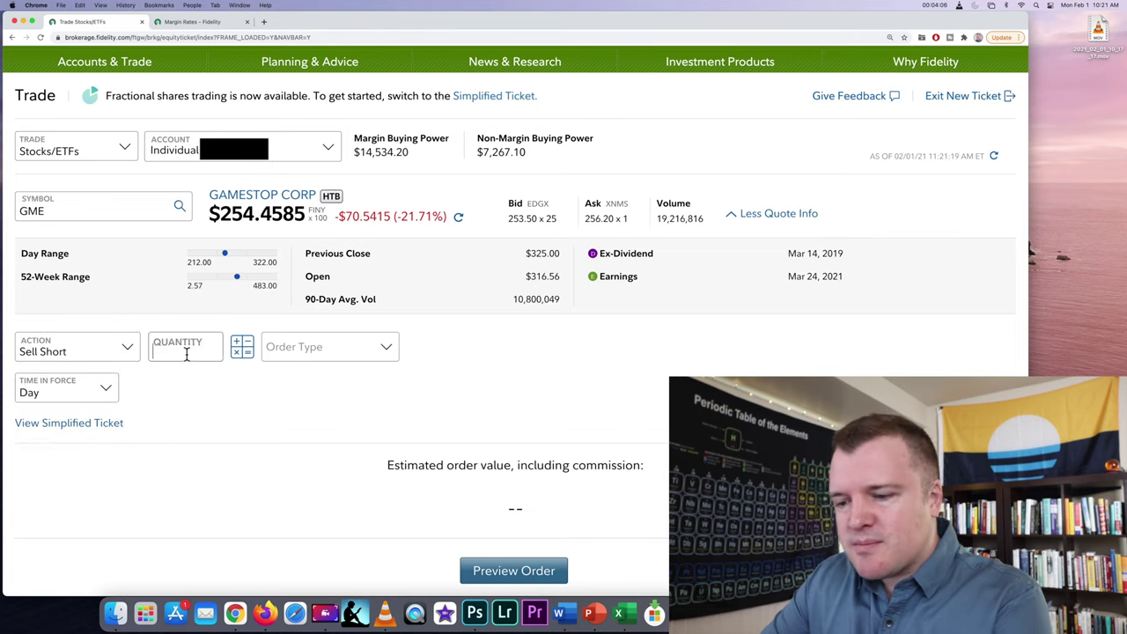
text(1)
click(312, 349)
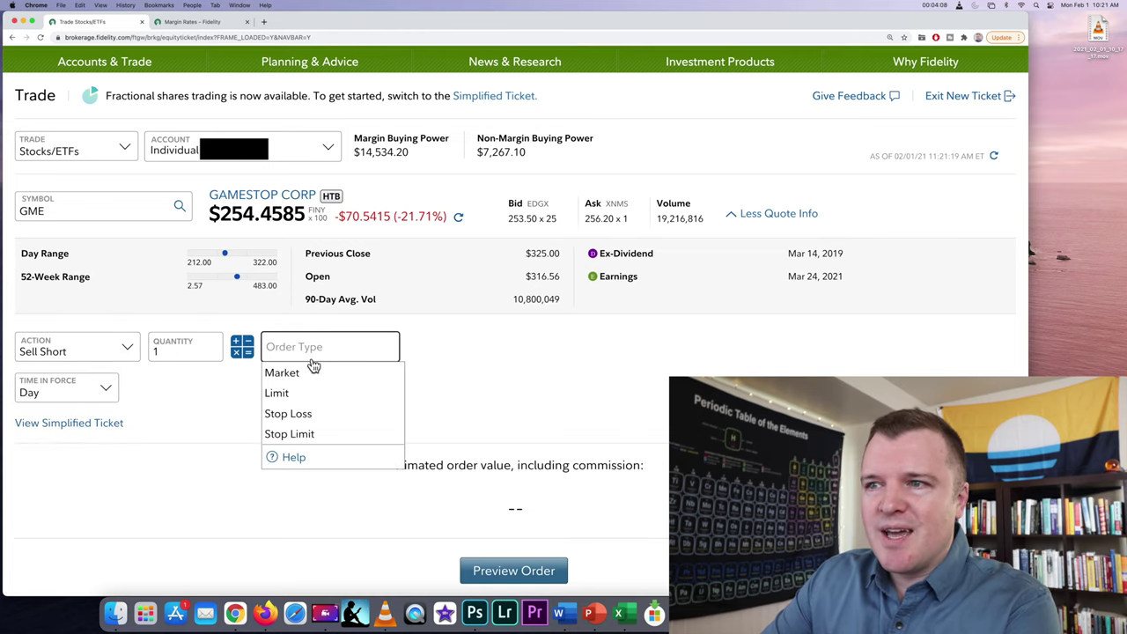
click(314, 373)
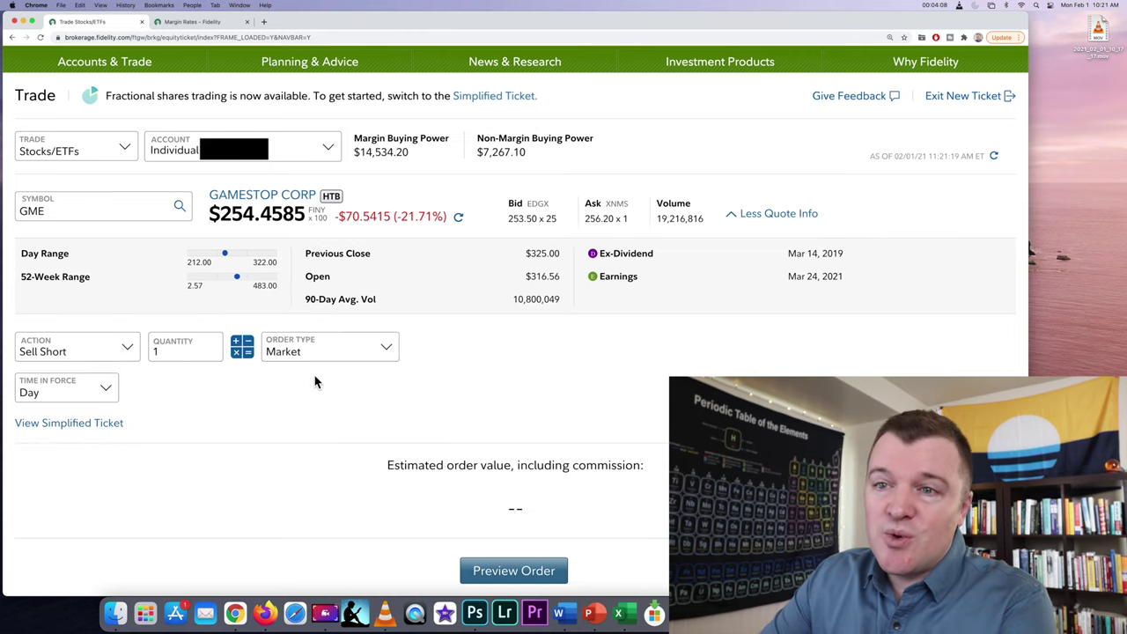
Preview the GME short sale and dismiss the PA0012 not-shortable rejection.
click(551, 575)
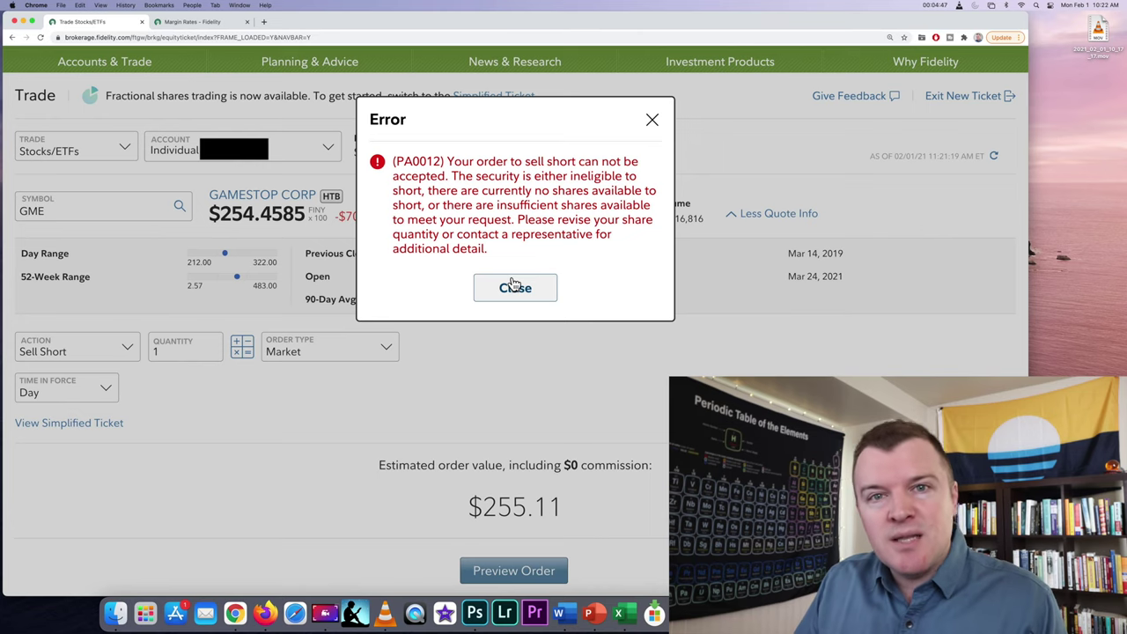
click(514, 285)
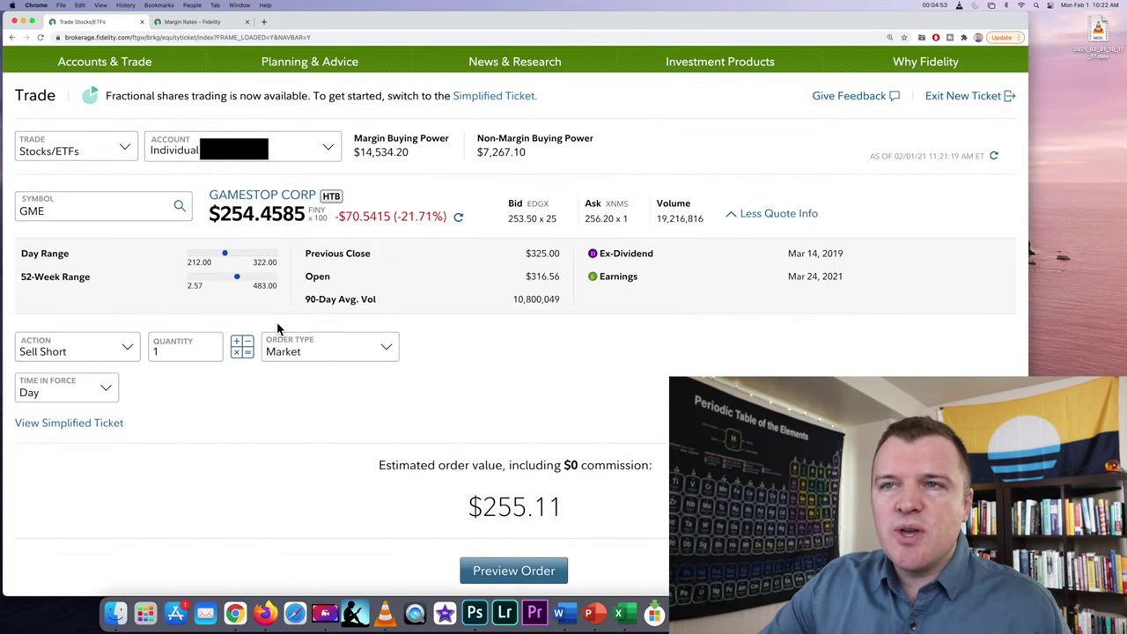
Switch the ticket to American Airlines (AAL) as a Sell Short order for 1 share.
click(128, 213)
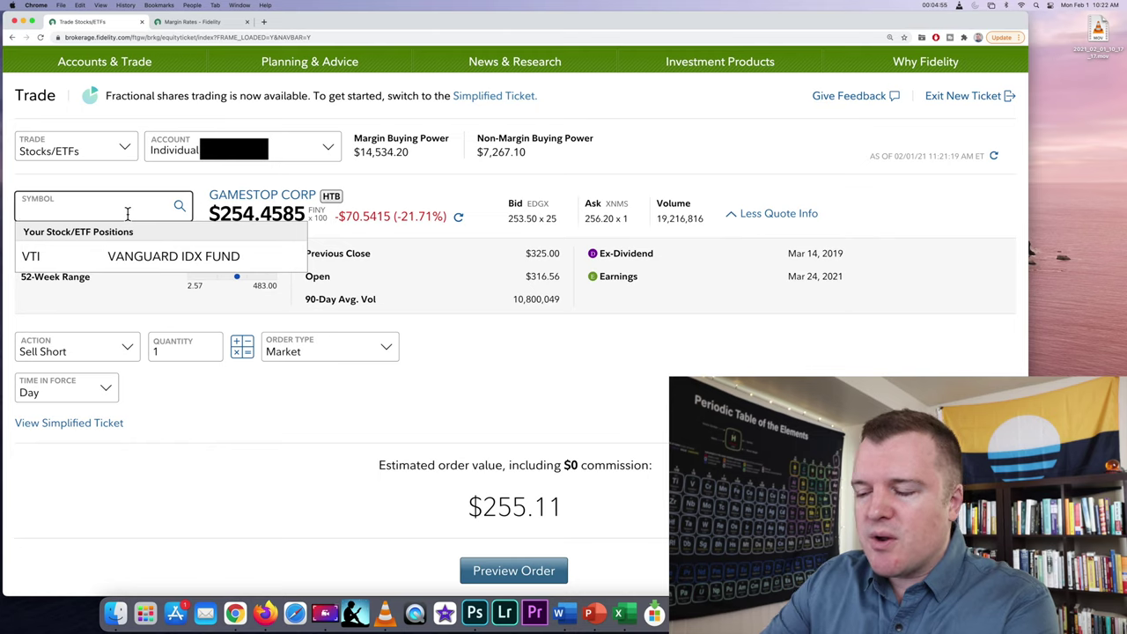
text(AAL)
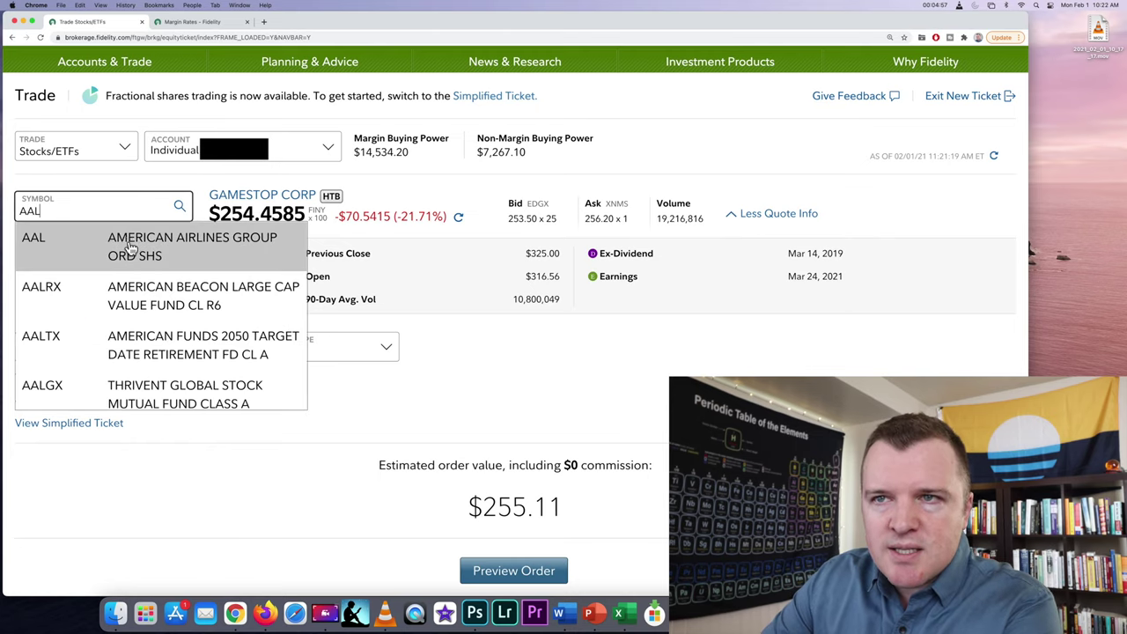
click(131, 249)
click(115, 359)
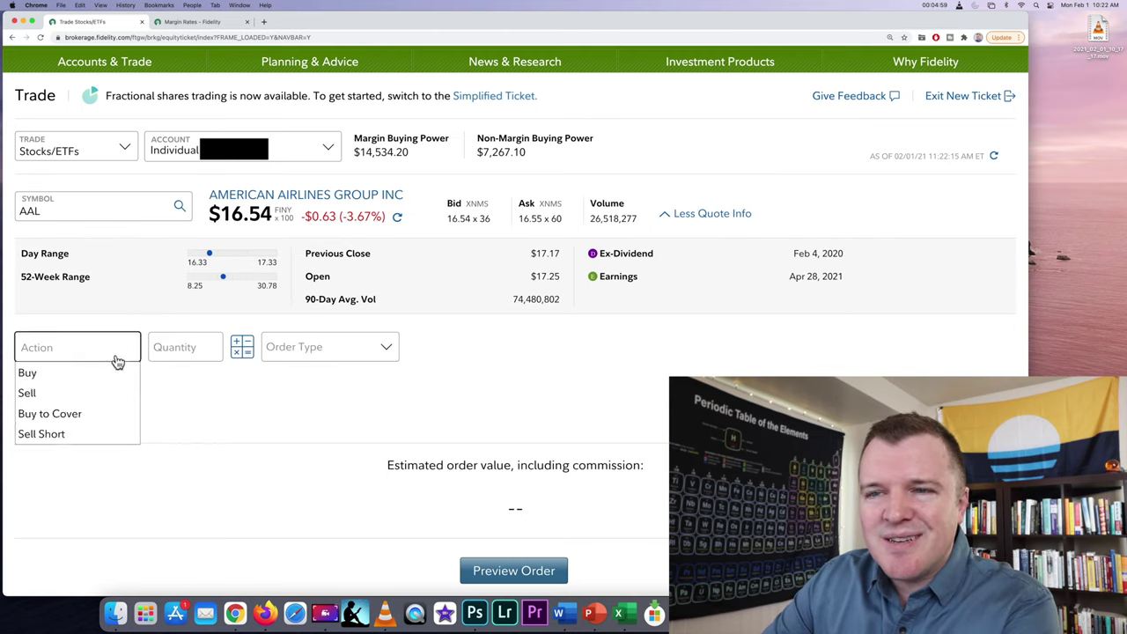
click(79, 434)
click(184, 352)
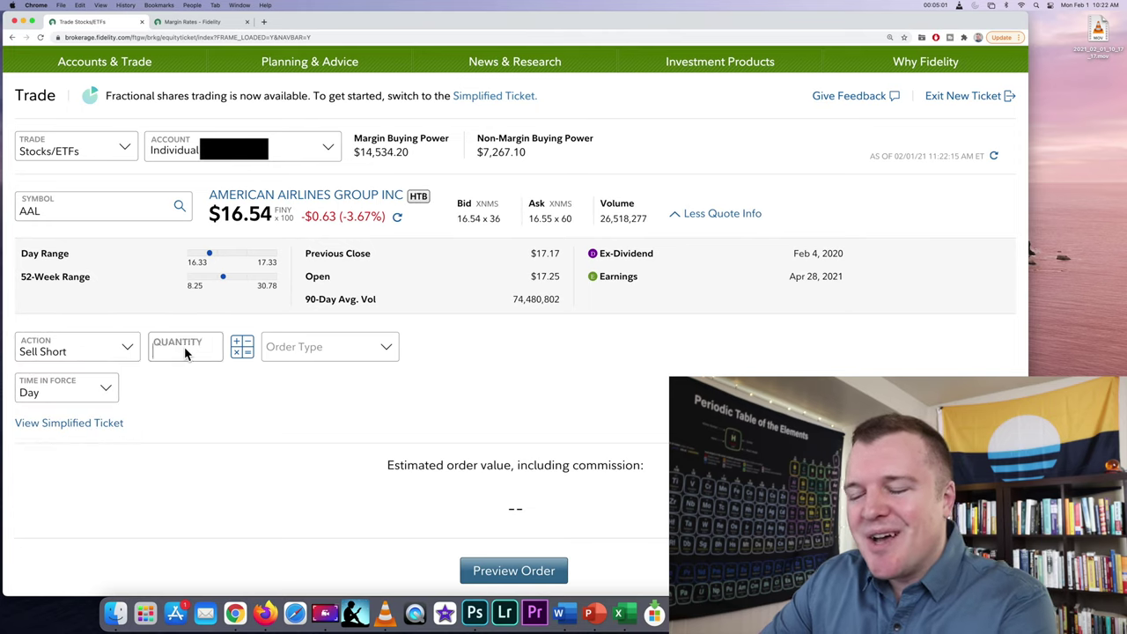
text(1)
click(323, 347)
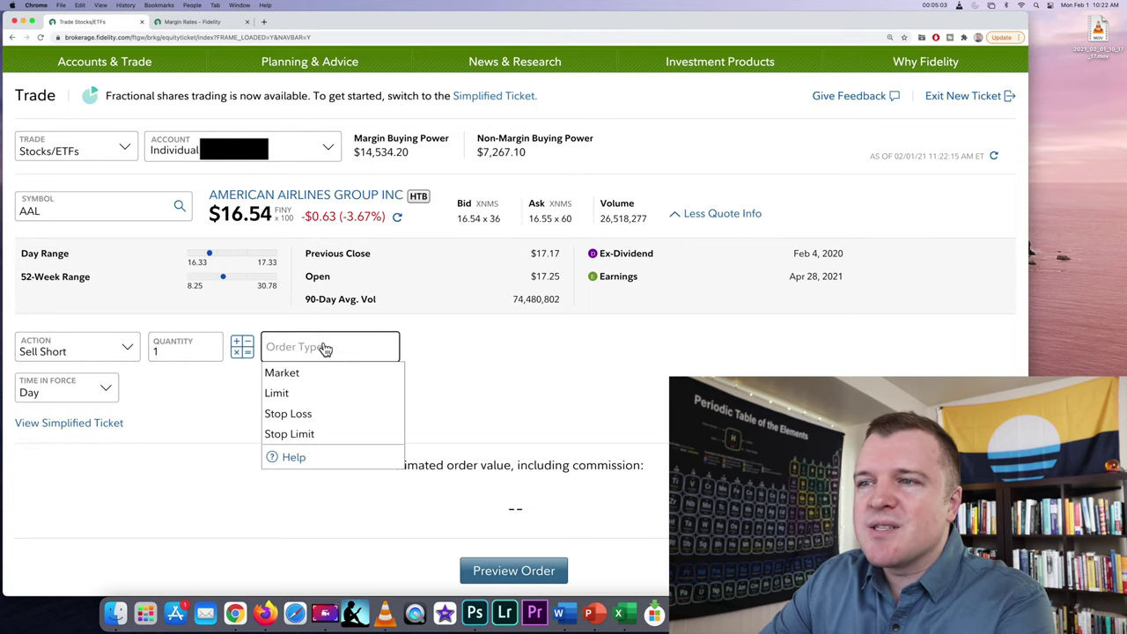
Make the AAL short sale a market order and preview it, which flags it hard to borrow at 0.75%.
click(318, 374)
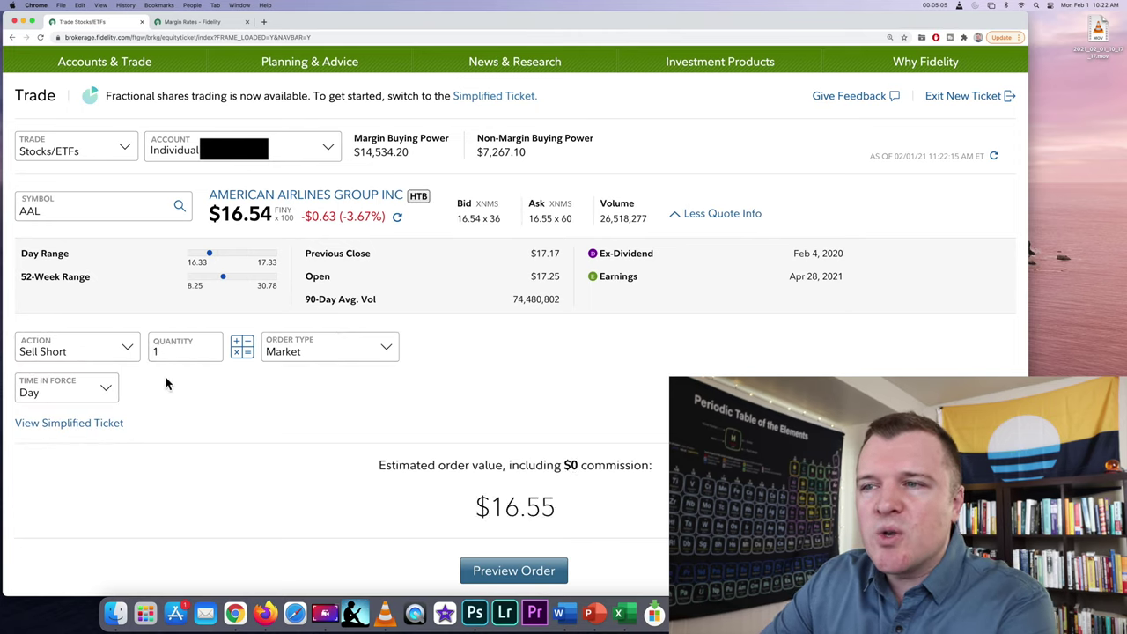
click(524, 571)
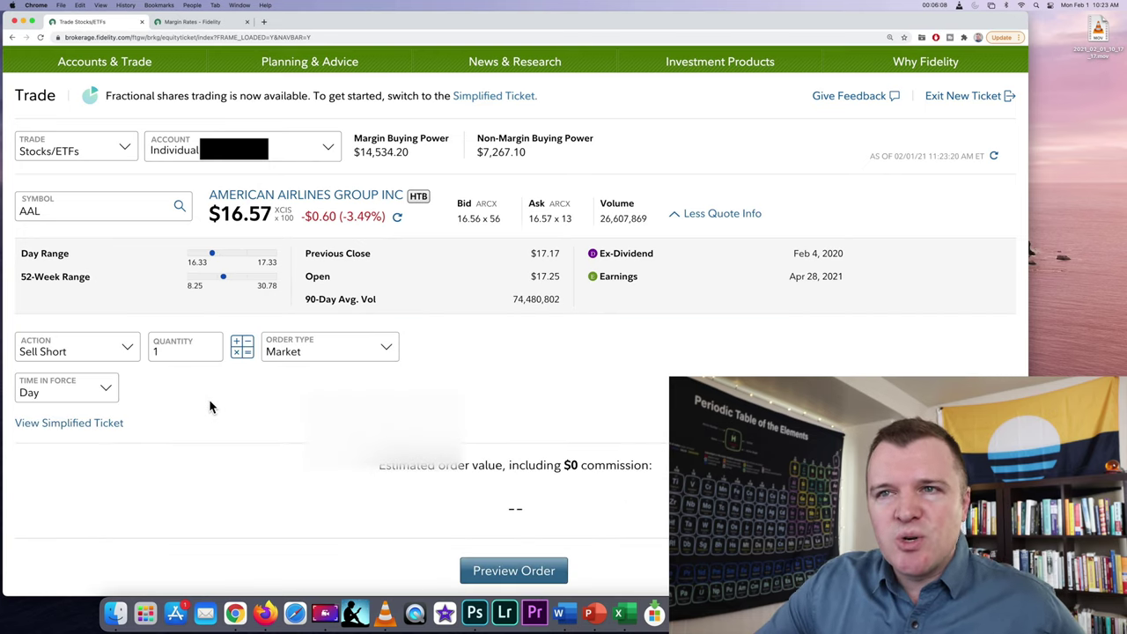
Replace the symbol with Bank of America (BAC), quoted at $29.775.
click(134, 220)
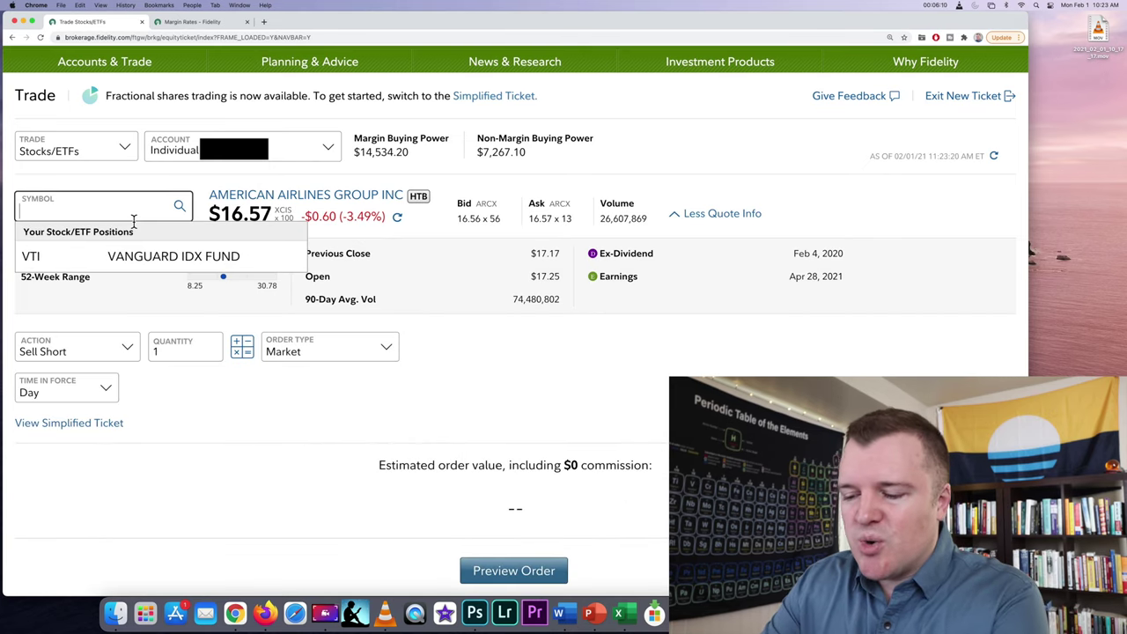
text(BAC)
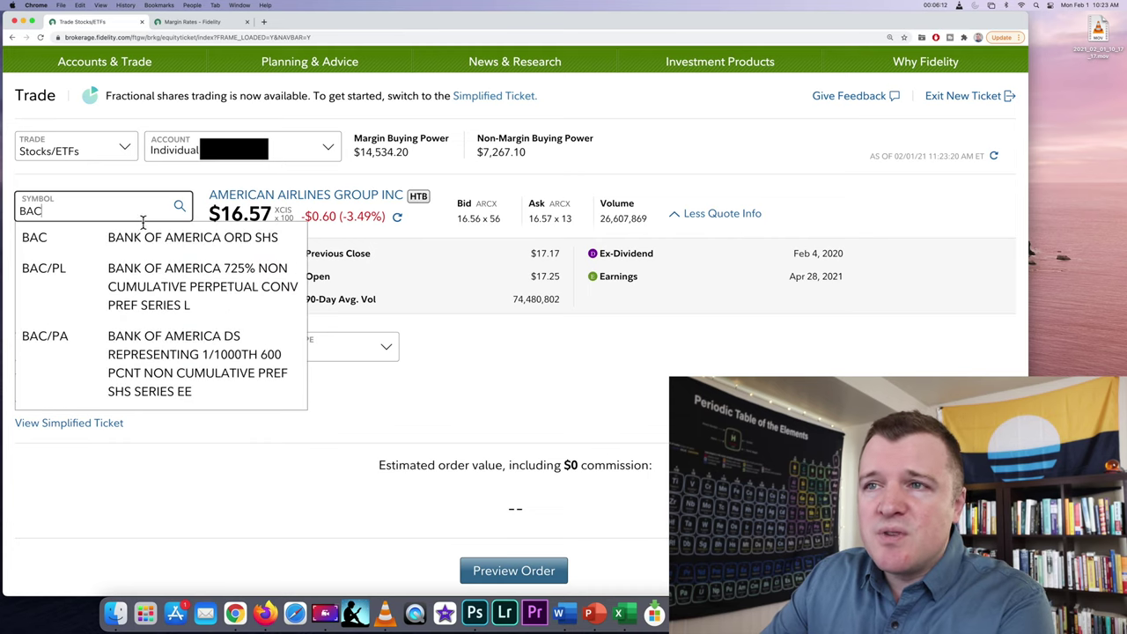
click(162, 246)
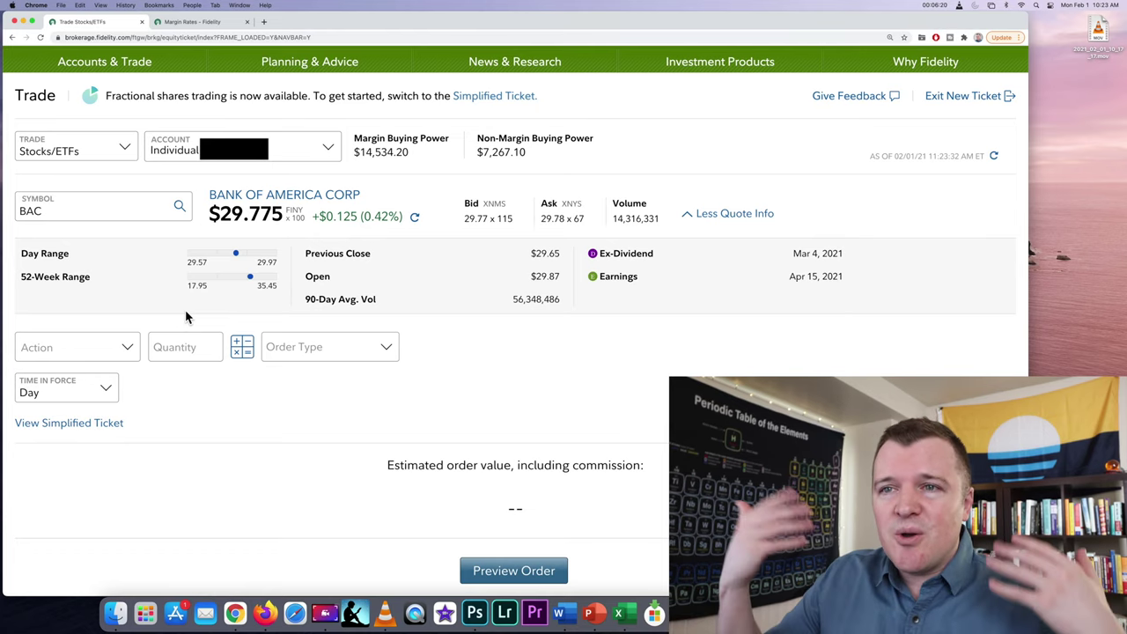
Set the BAC order to Sell Short 10 shares at Market, estimated at $297.90.
click(132, 352)
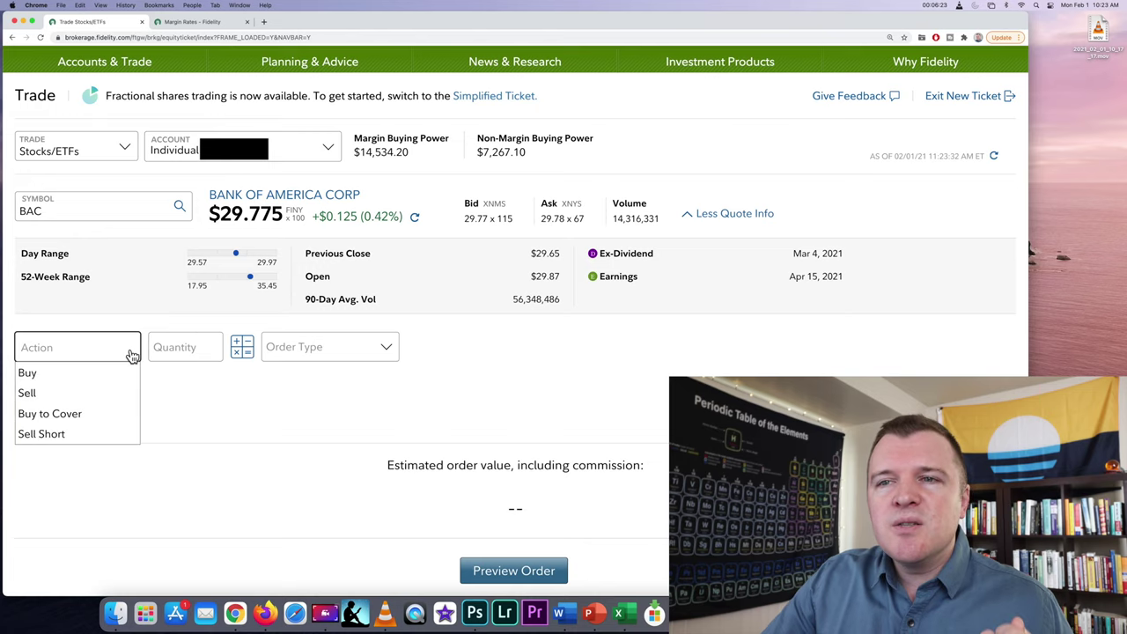
click(106, 434)
click(184, 352)
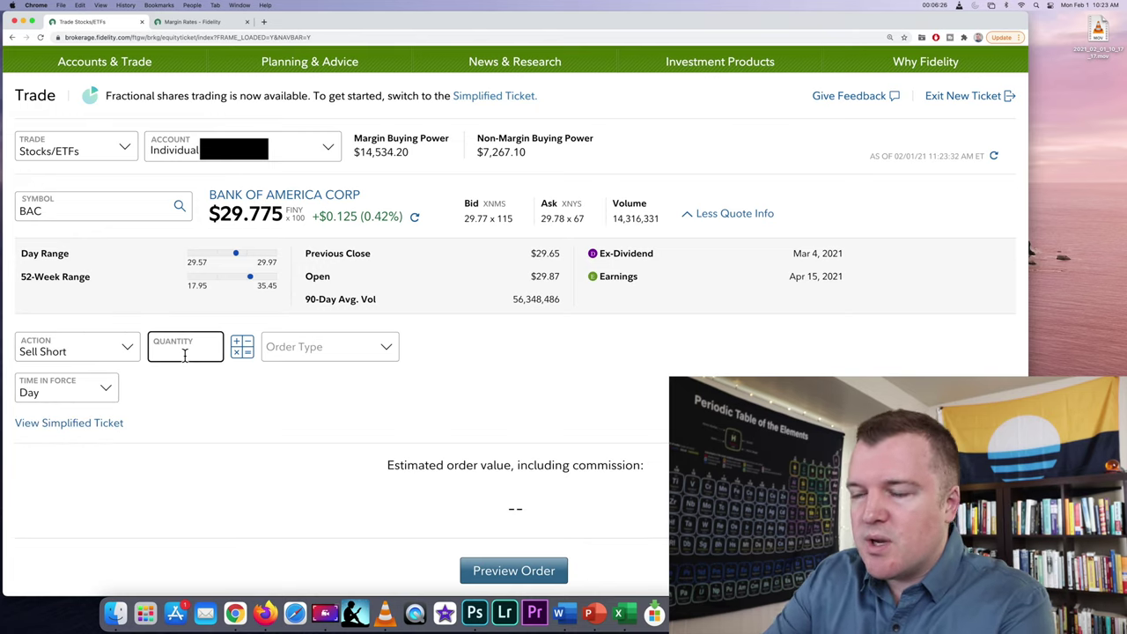
text(10)
click(332, 357)
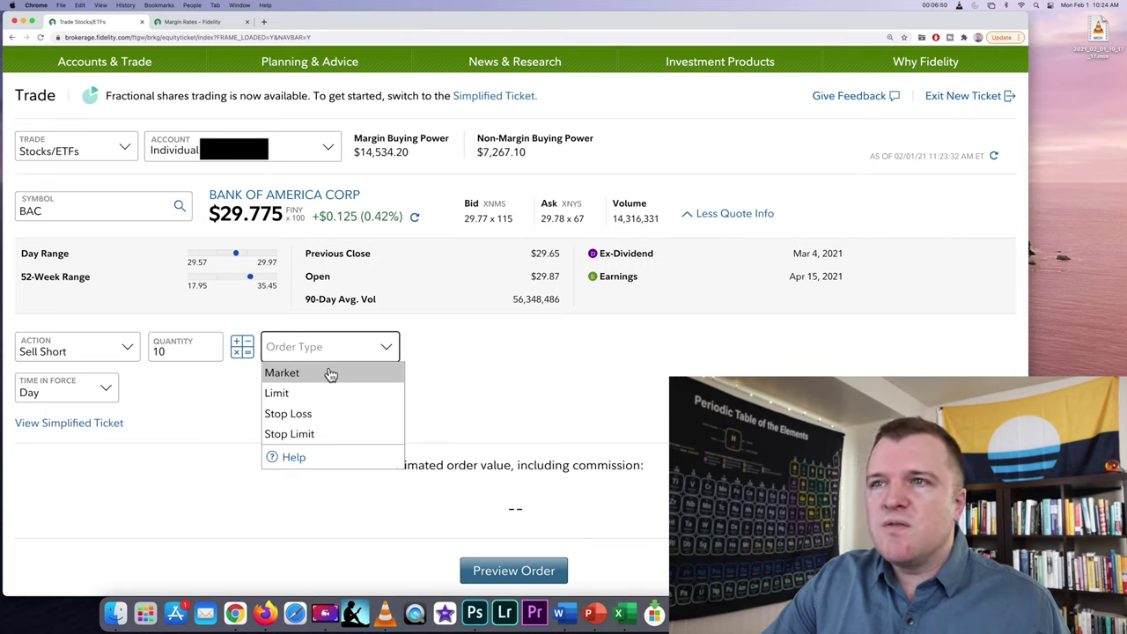
click(330, 374)
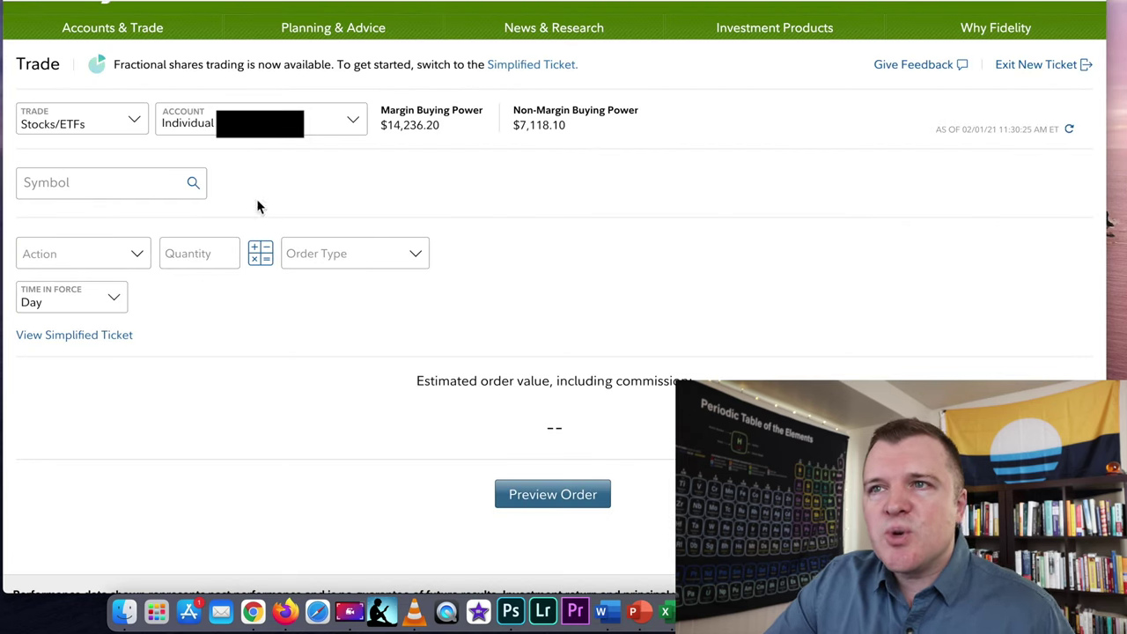
Pick BAC from held positions and set a Buy to Cover market order for all 10 shares.
click(156, 186)
click(176, 231)
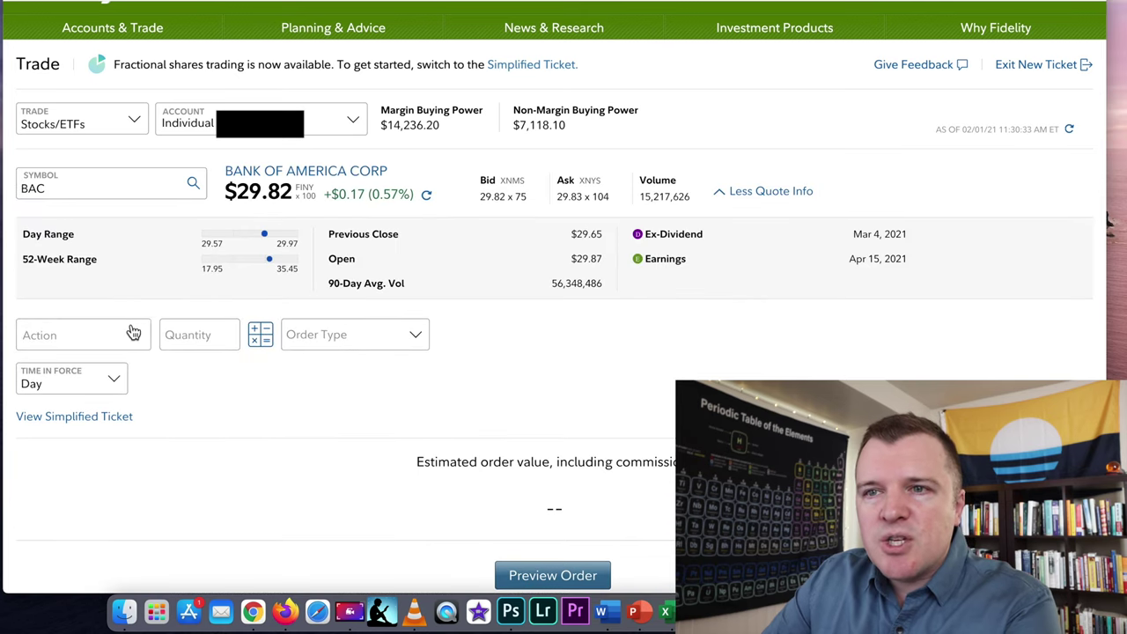
click(132, 333)
click(118, 361)
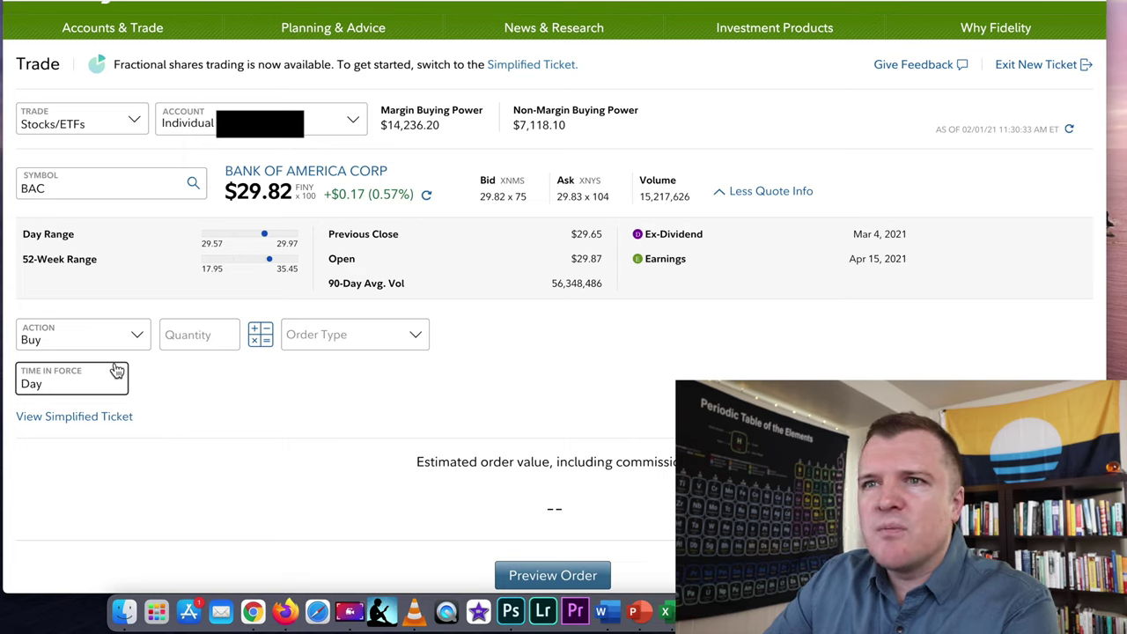
click(190, 342)
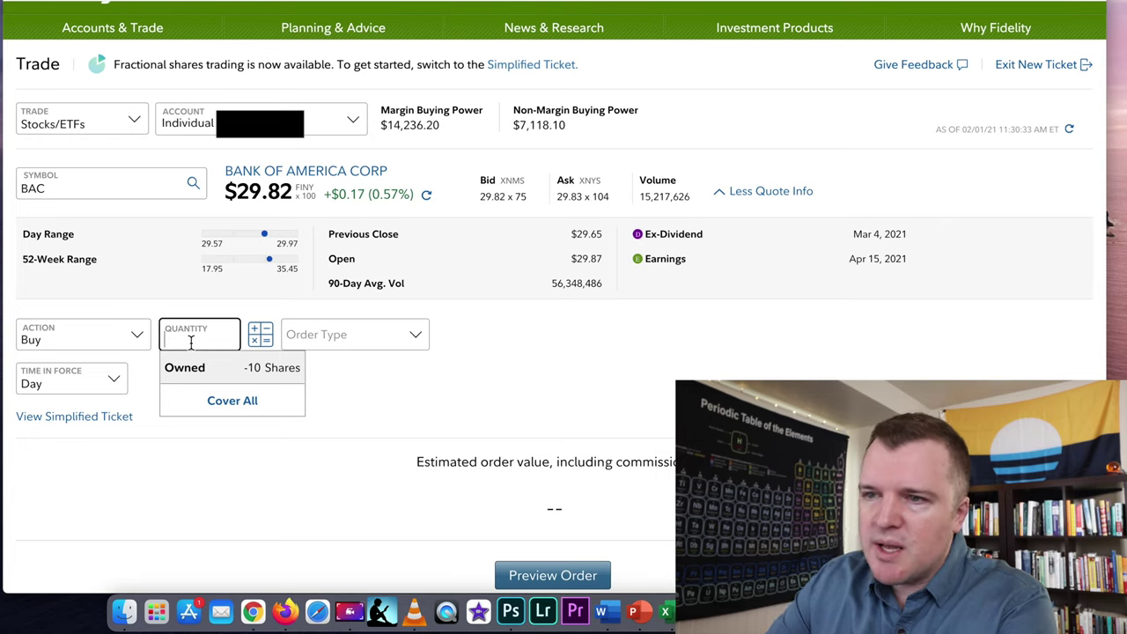
click(247, 404)
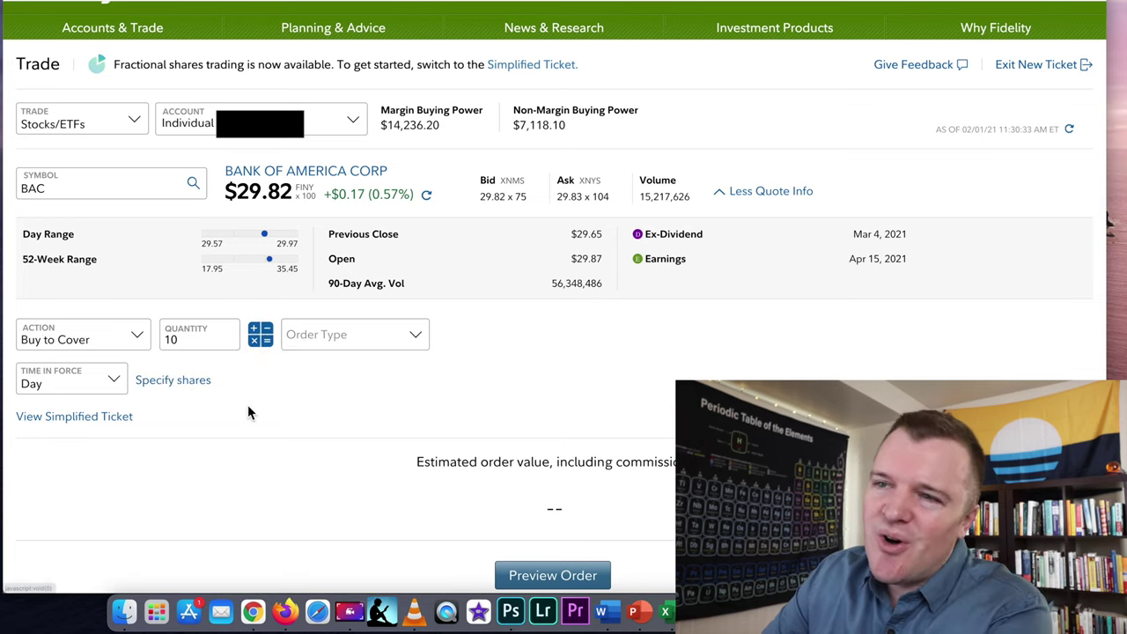
click(343, 345)
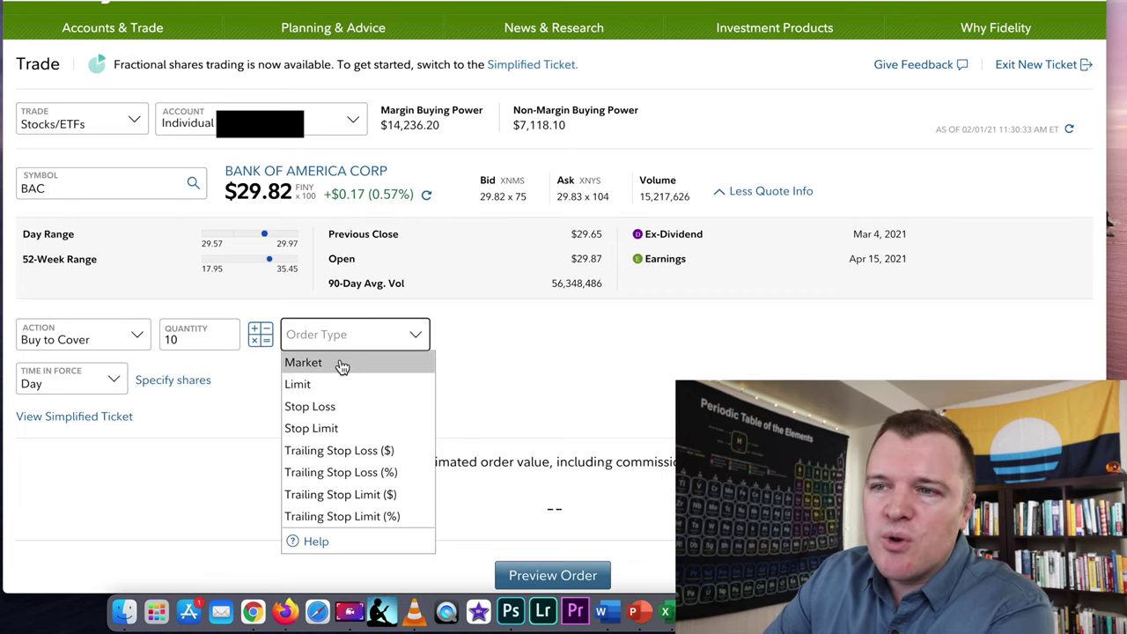
click(342, 362)
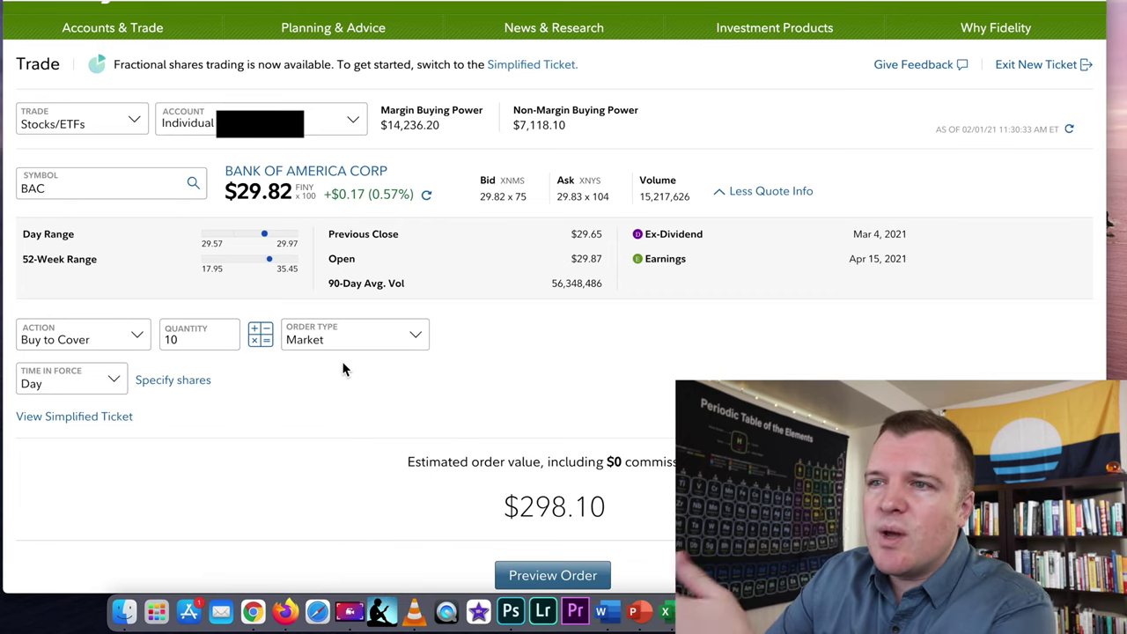
Preview and place the 10-share BAC buy-to-cover order.
click(579, 573)
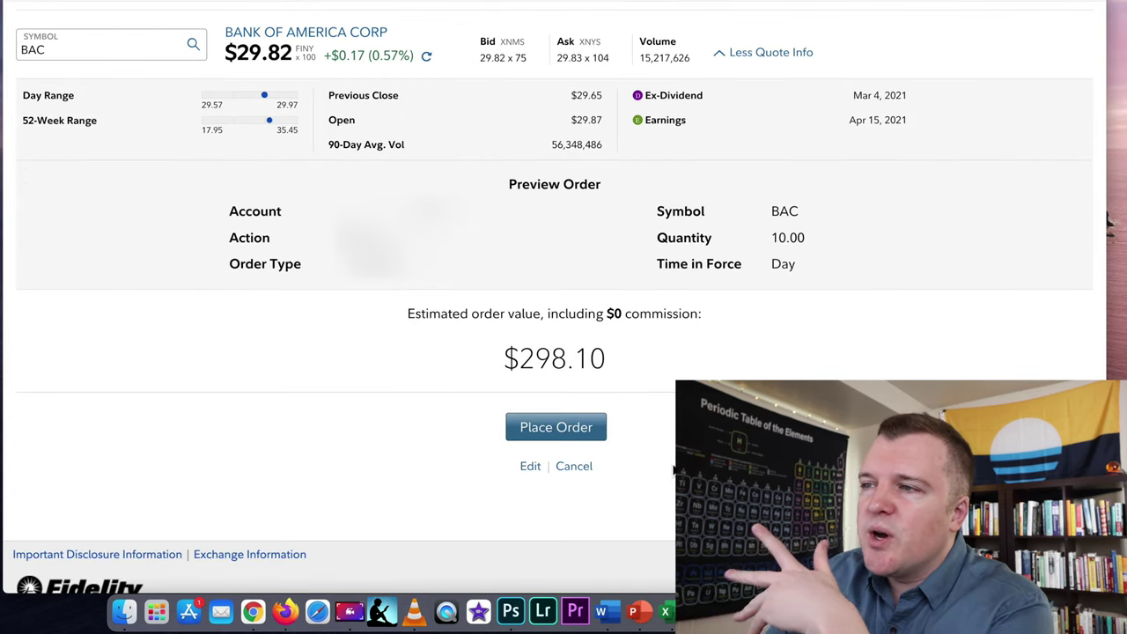
click(581, 428)
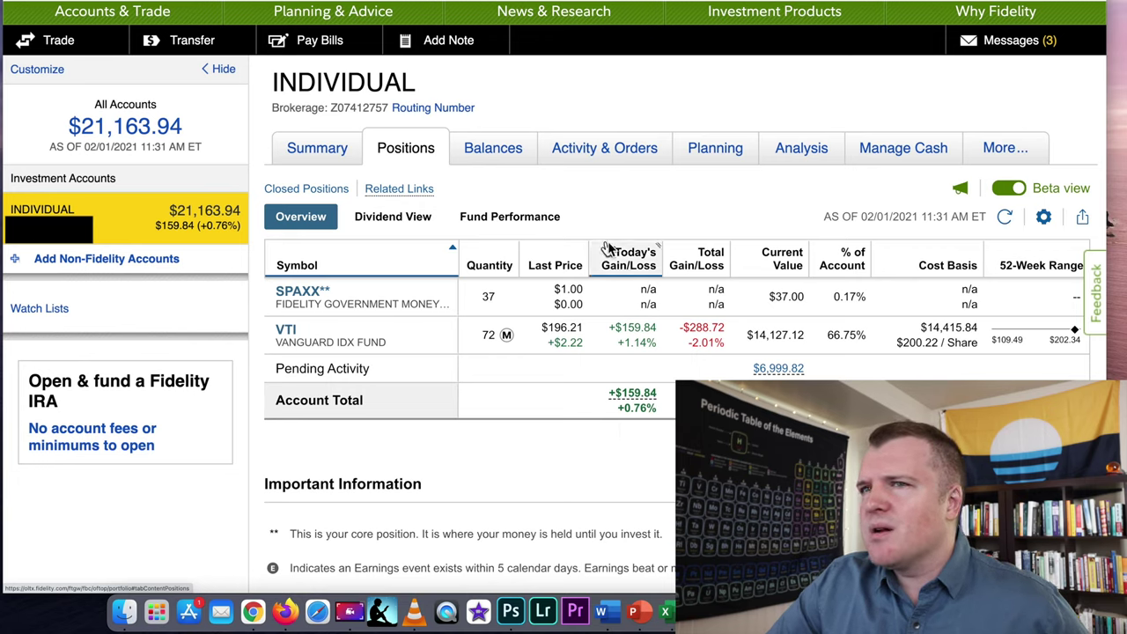
Open Activity & Orders showing BAC short filled at $29.8004 and cover at $29.8169.
click(611, 150)
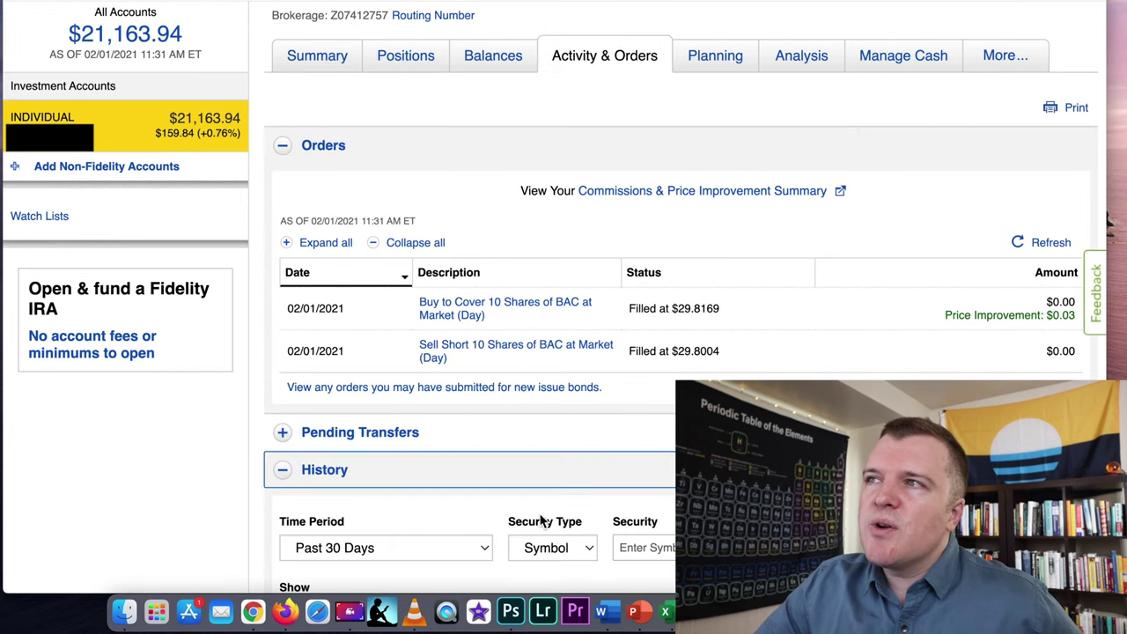